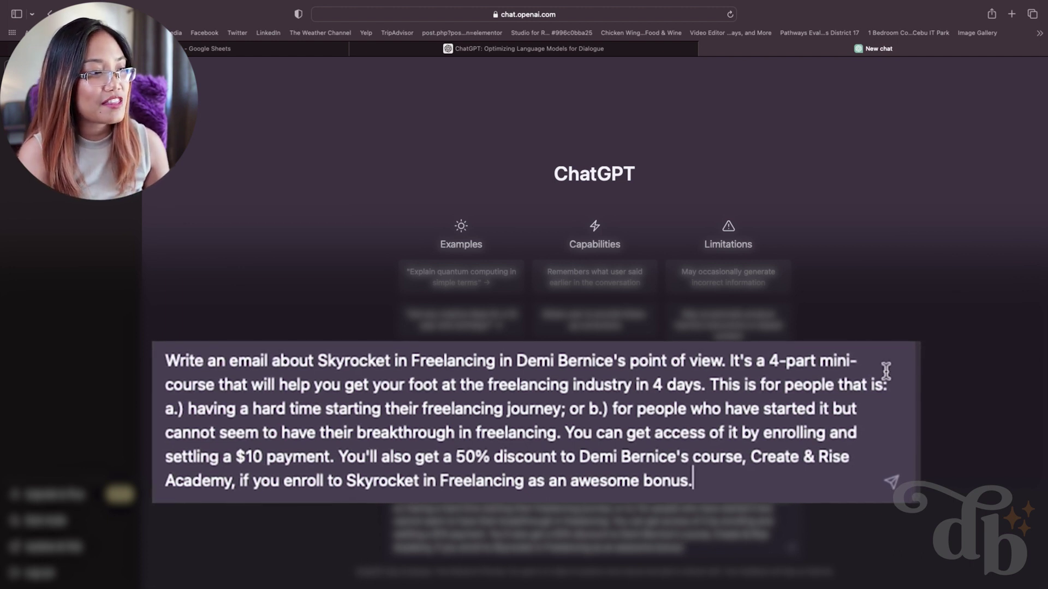
Correct "people that is" to "people that are" in the Skyrocket in Freelancing email prompt and submit it
key("BackSpace")
key("BackSpace")
type("are")
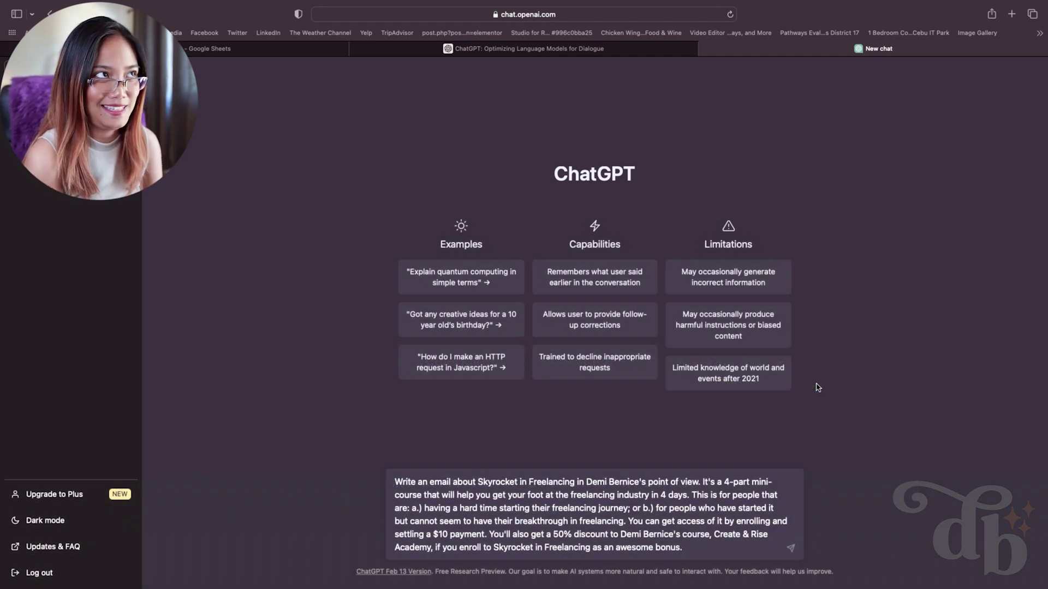
left_click(791, 548)
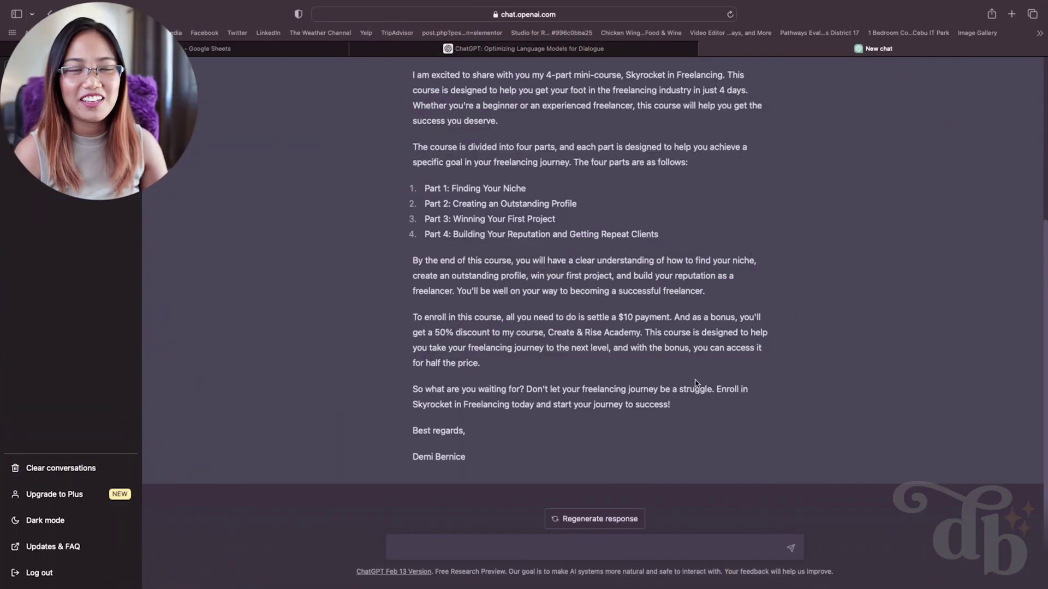
Examine the generated email, focusing on the wording of its subject line
scroll(696, 383, "up", 4)
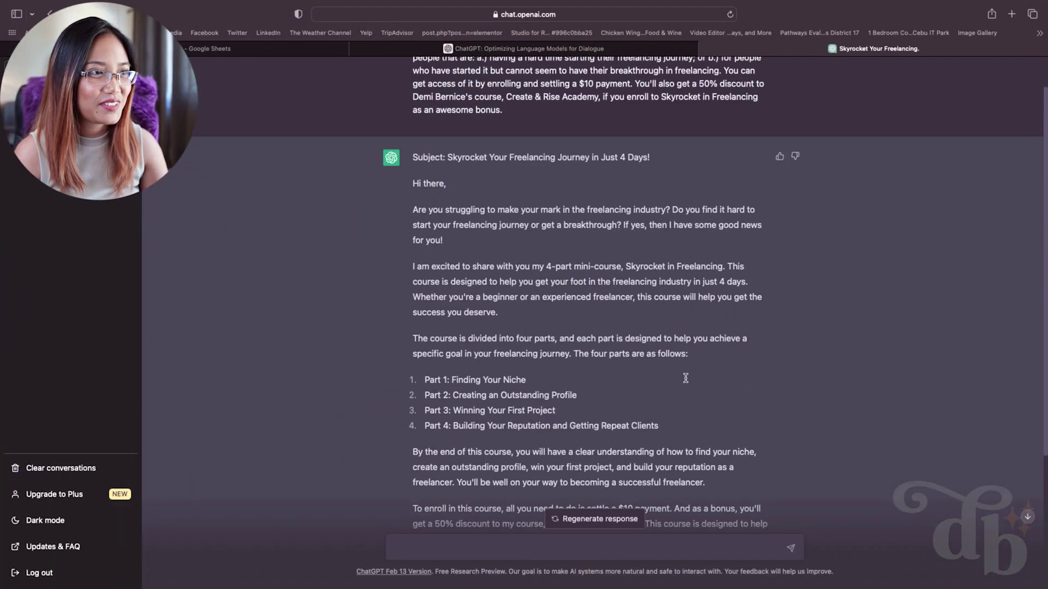
scroll(685, 374, "down", 1)
scroll(665, 228, "down", 1)
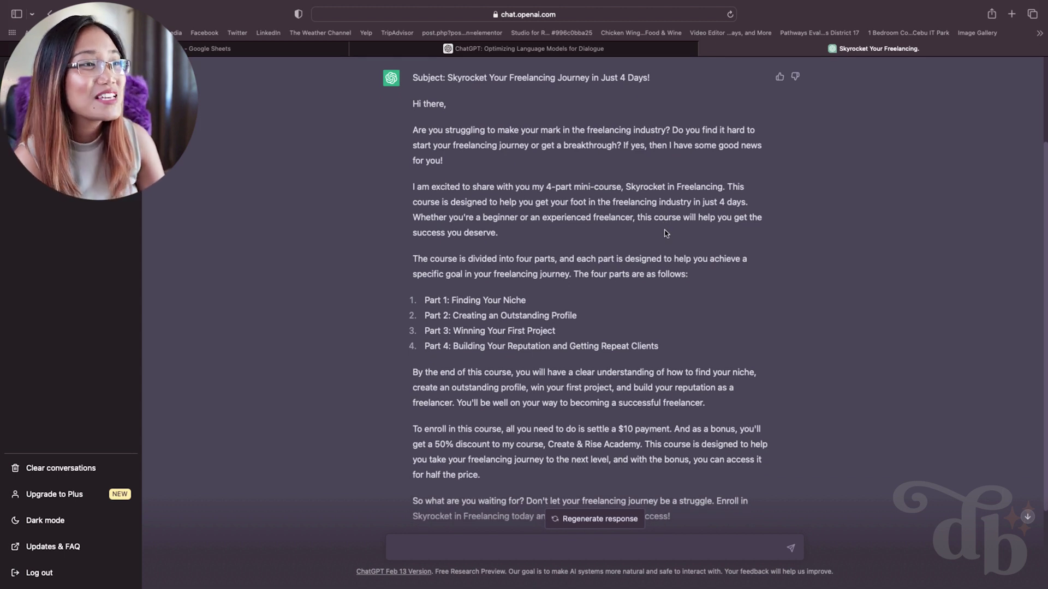
scroll(669, 234, "up", 1)
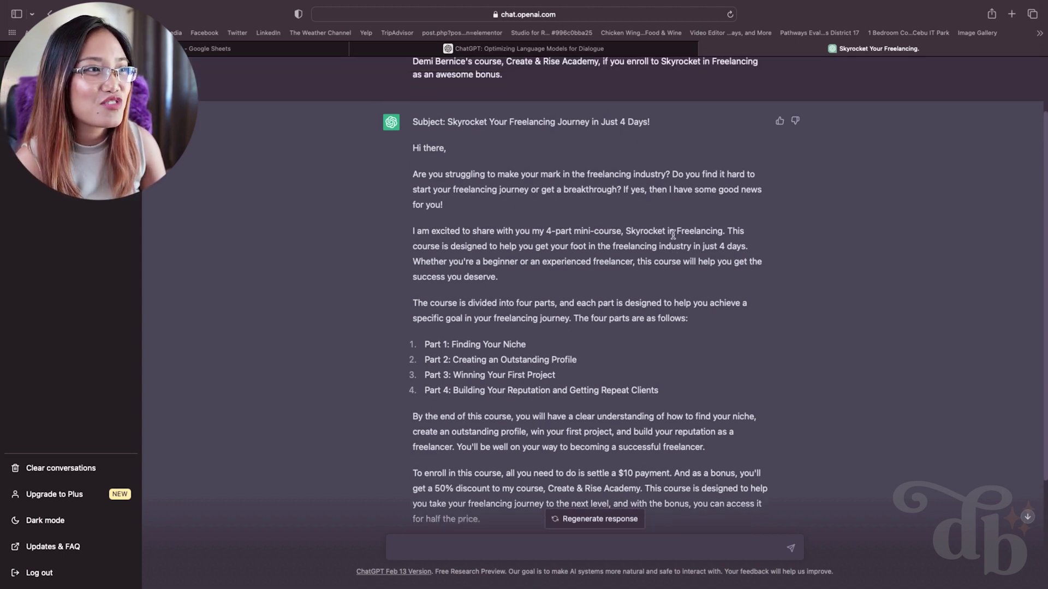
left_click_drag(652, 123, 450, 120)
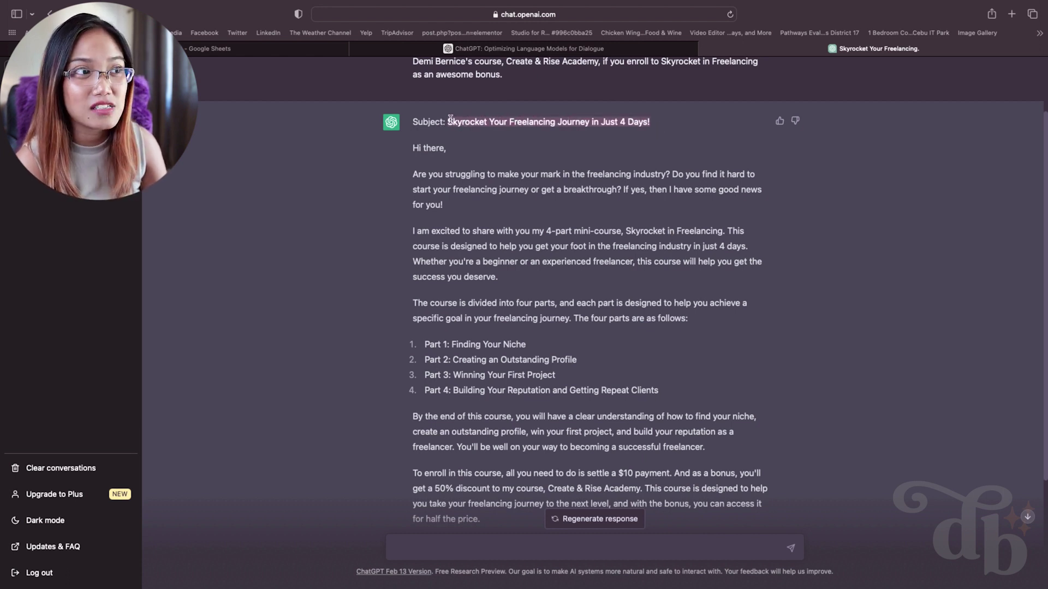
left_click(451, 121)
left_click_drag(450, 121, 620, 122)
left_click(601, 138)
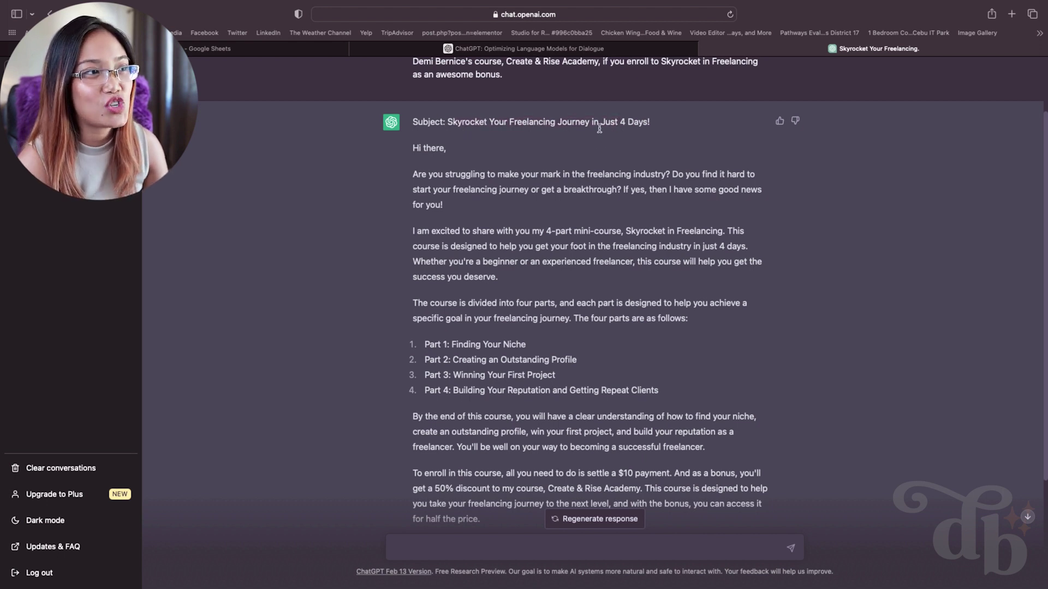
left_click_drag(450, 122, 705, 124)
left_click(665, 161)
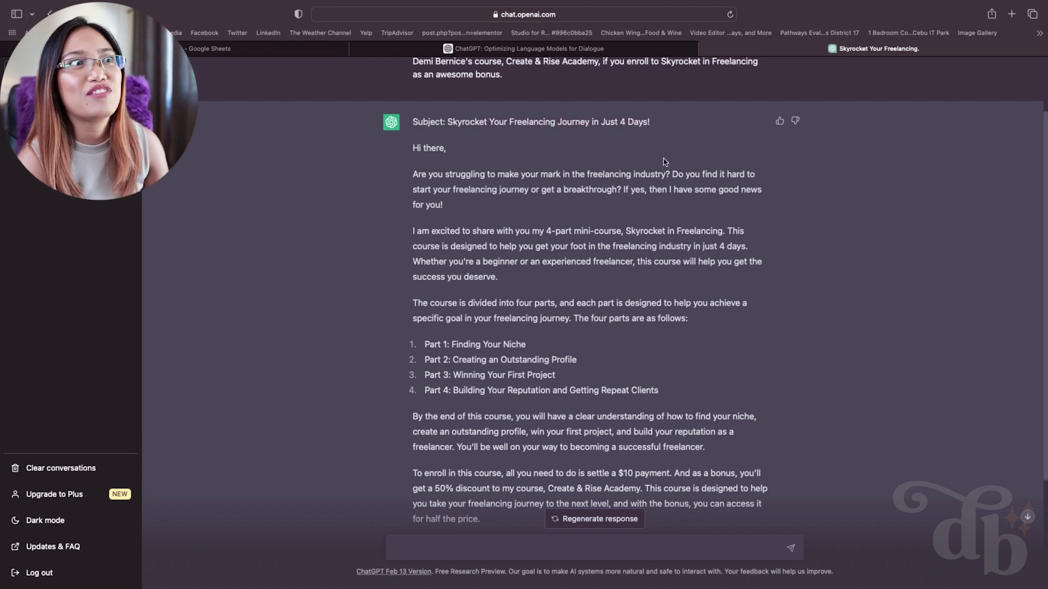
Read the email's greeting, opening question and mini-course introduction down to the list of course parts
scroll(665, 162, "down", 2)
scroll(662, 161, "up", 1)
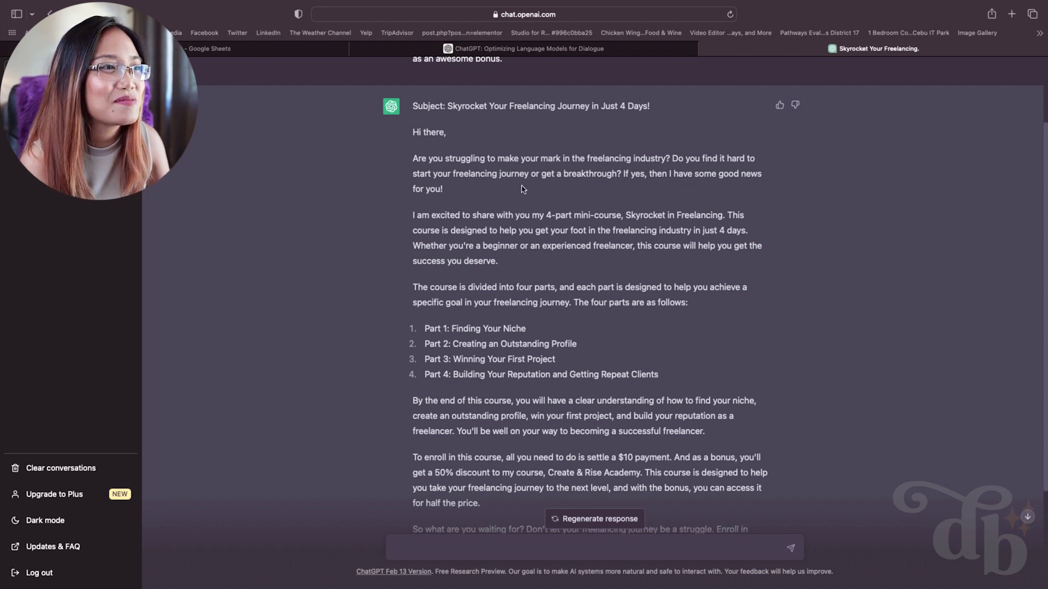
scroll(523, 190, "down", 2)
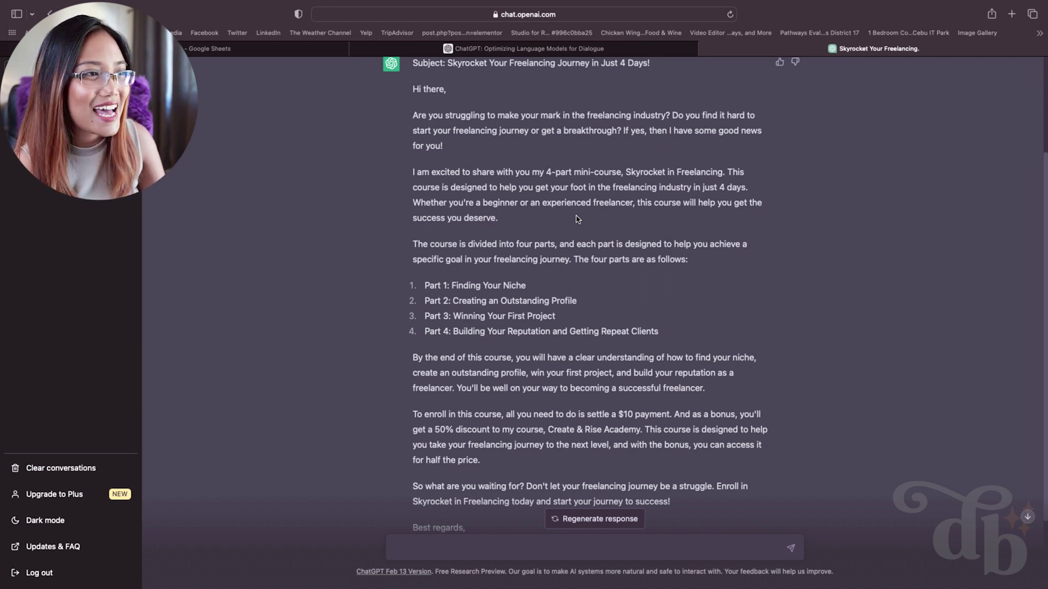
scroll(579, 231, "up", 1)
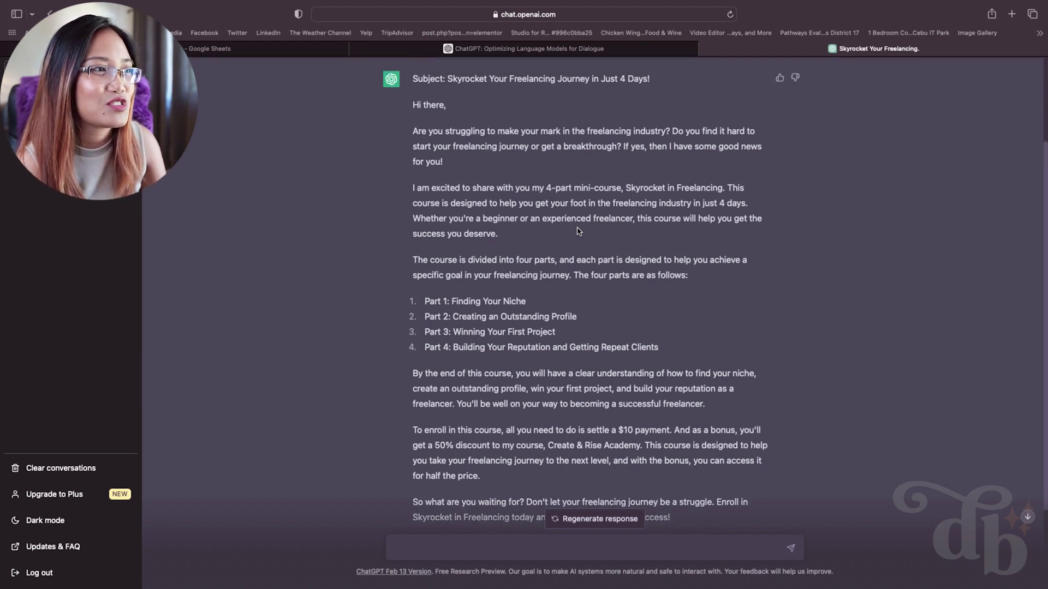
scroll(579, 230, "down", 1)
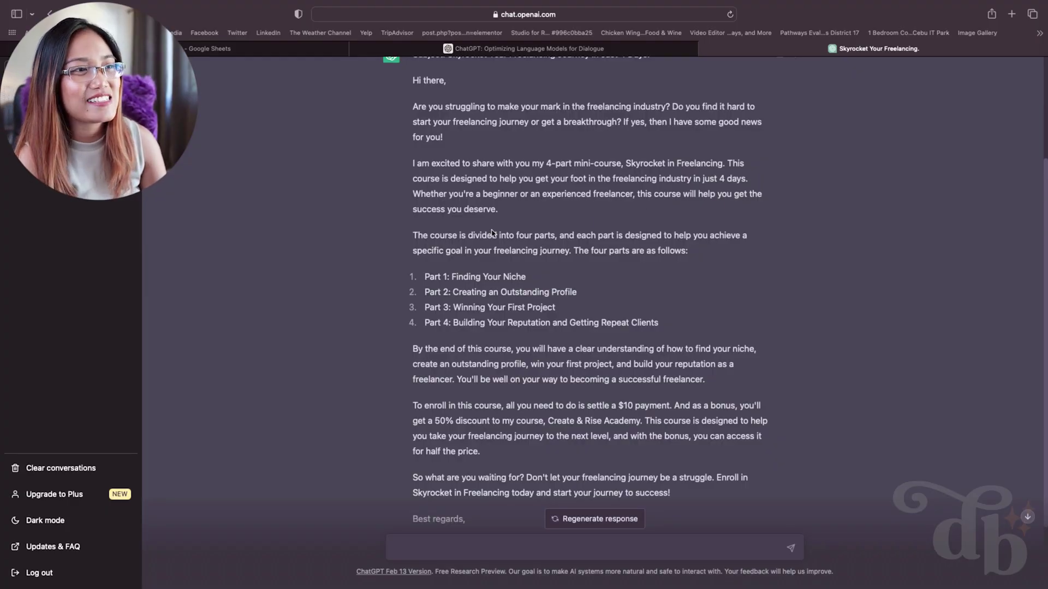
scroll(624, 204, "down", 1)
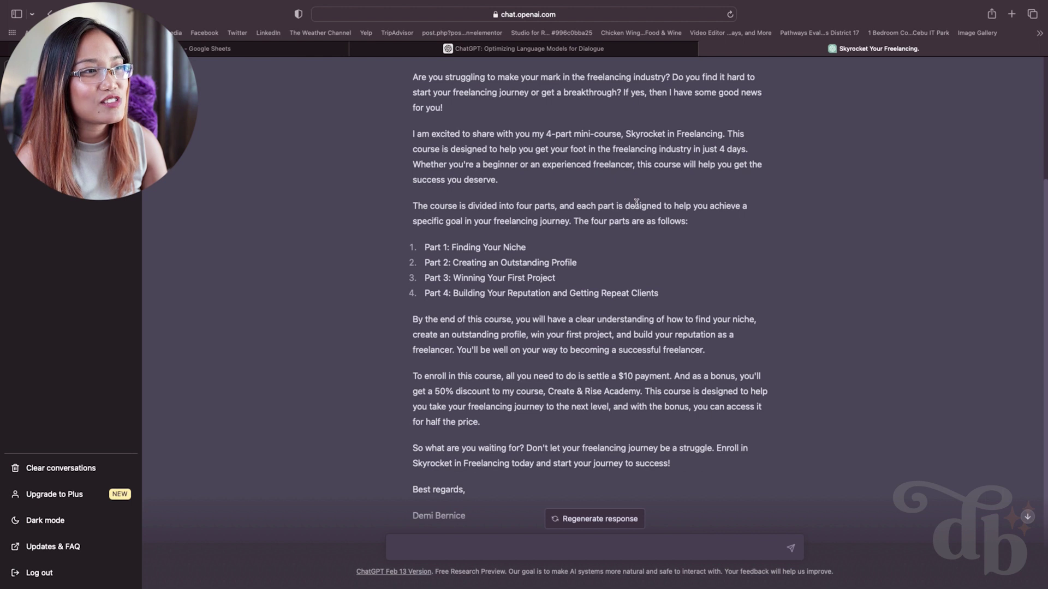
scroll(633, 203, "down", 1)
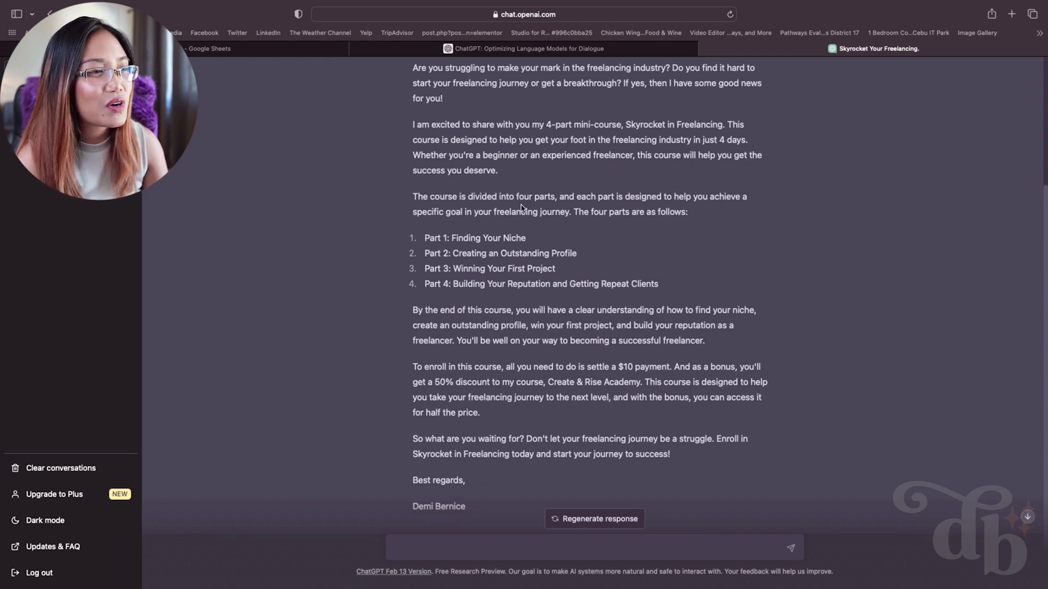
scroll(521, 205, "down", 2)
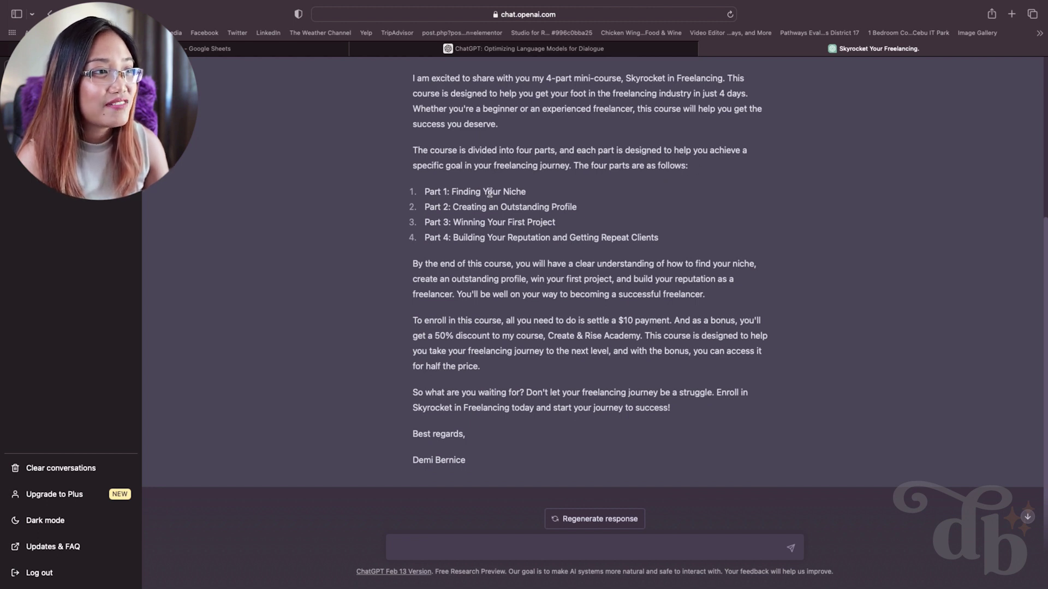
Examine the titles of the four listed course parts and compare them with the actual mini-course content
left_click_drag(457, 208, 565, 207)
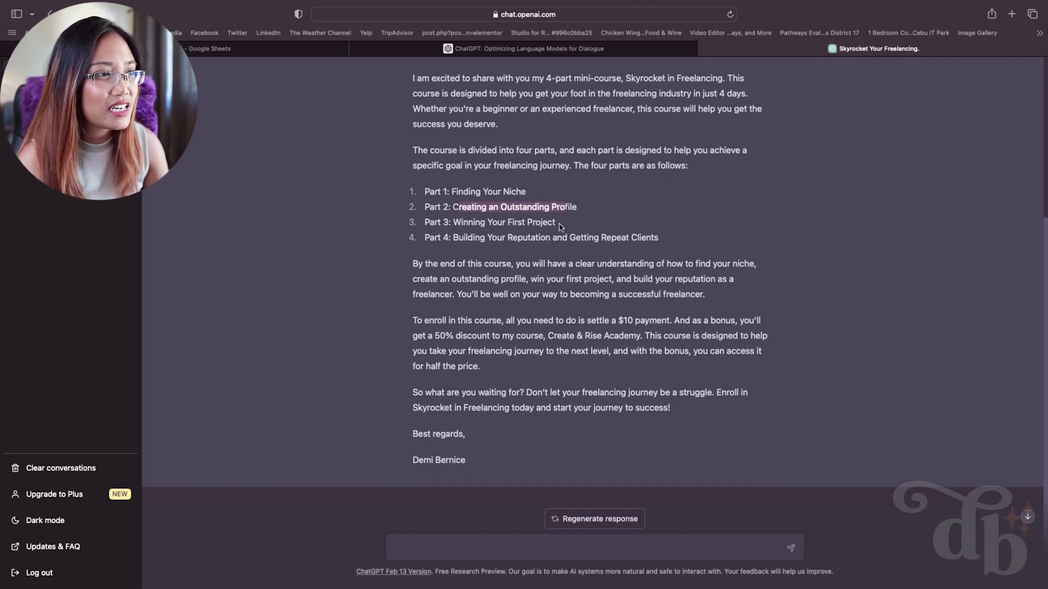
left_click(559, 223)
left_click(454, 222, "shift")
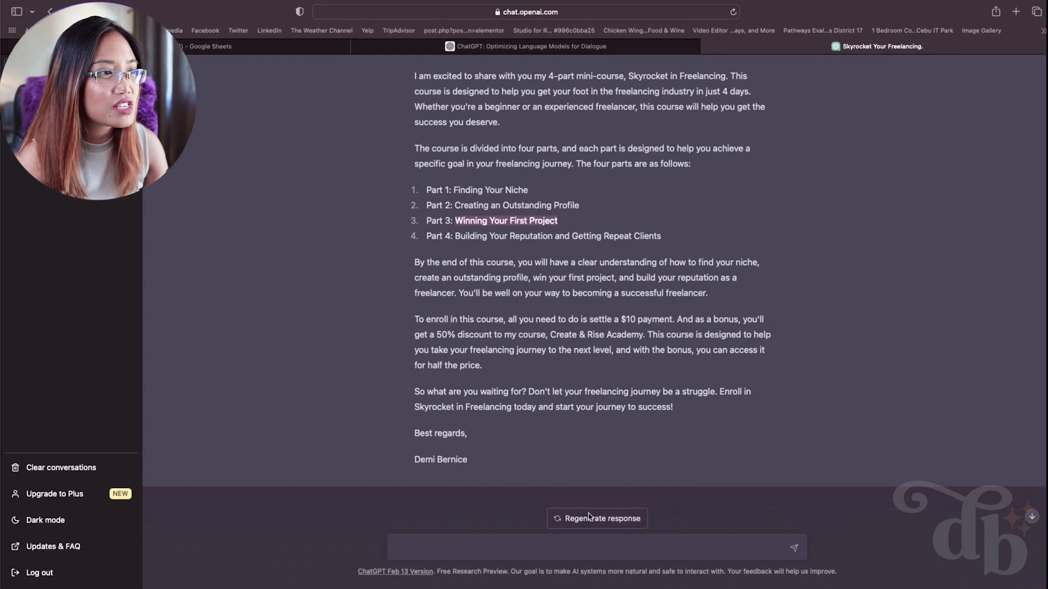
left_click_drag(455, 236, 661, 236)
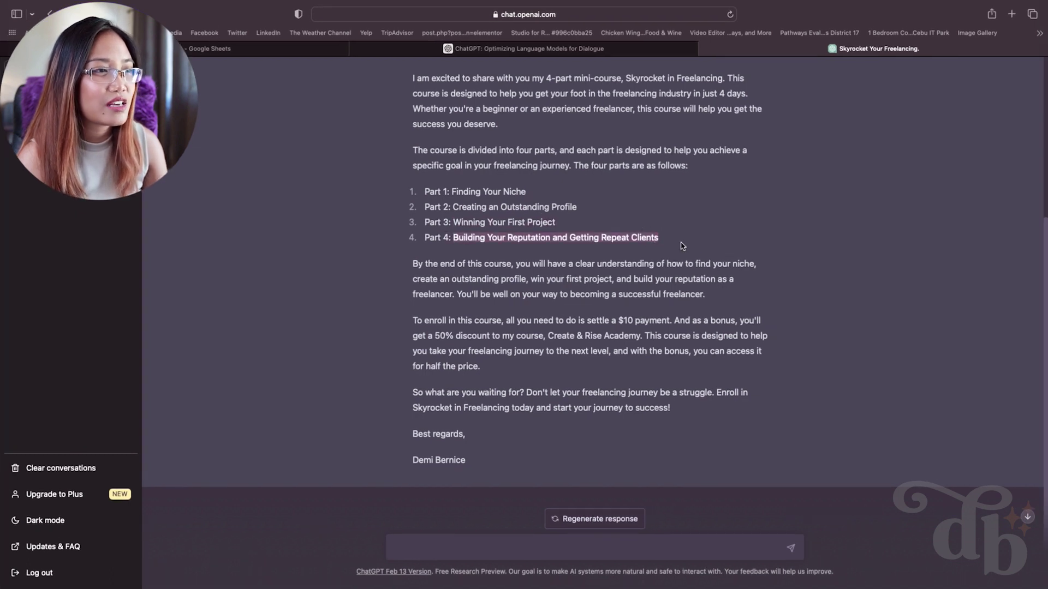
left_click(681, 245)
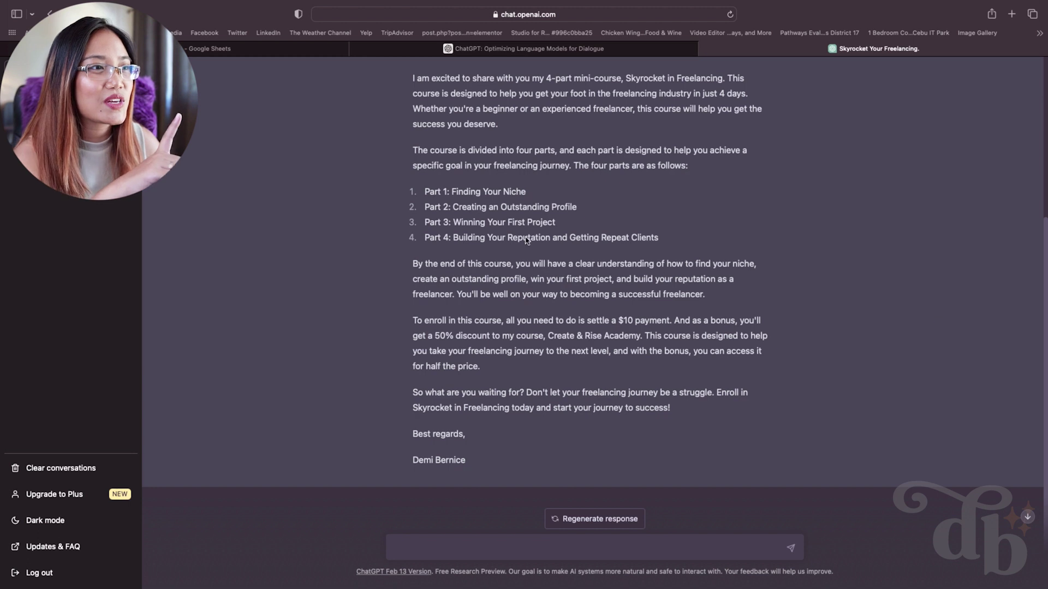
left_click_drag(548, 194, 443, 192)
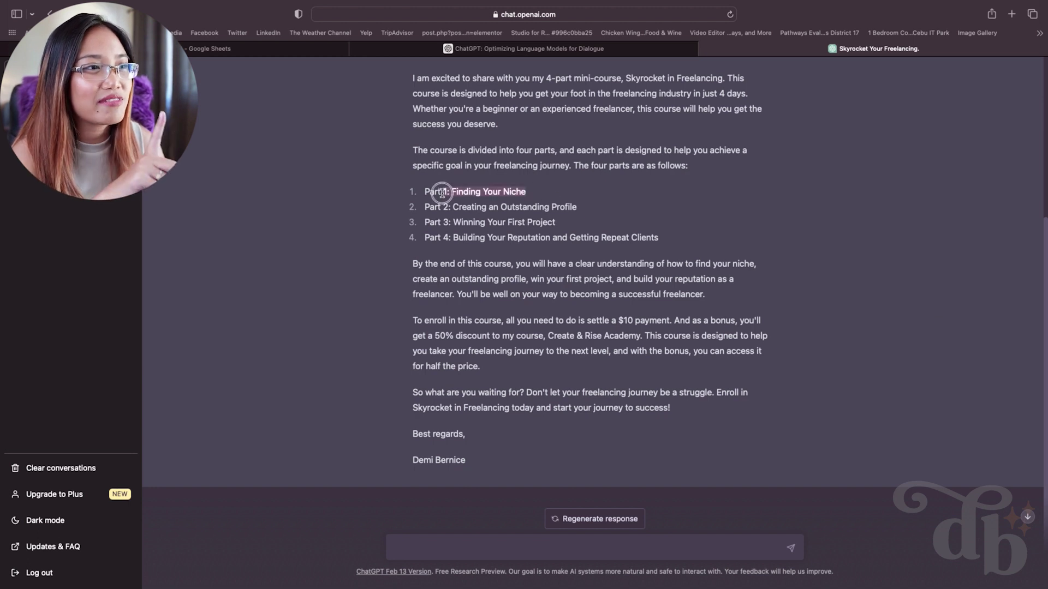
left_click(512, 201)
left_click_drag(581, 207, 444, 207)
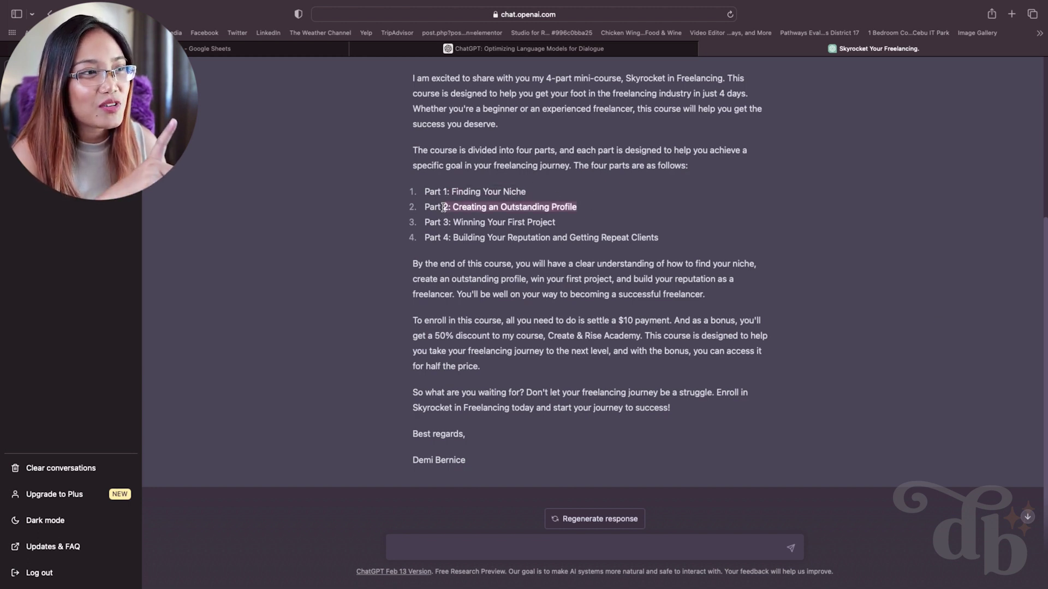
scroll(566, 223, "up", 1)
left_click(567, 231)
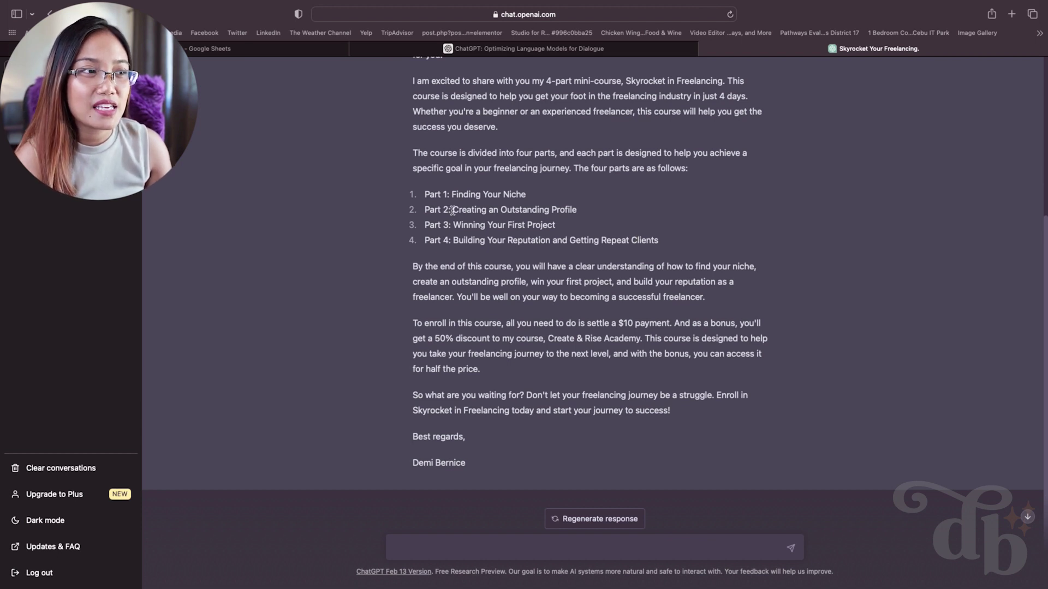
left_click_drag(452, 211, 584, 213)
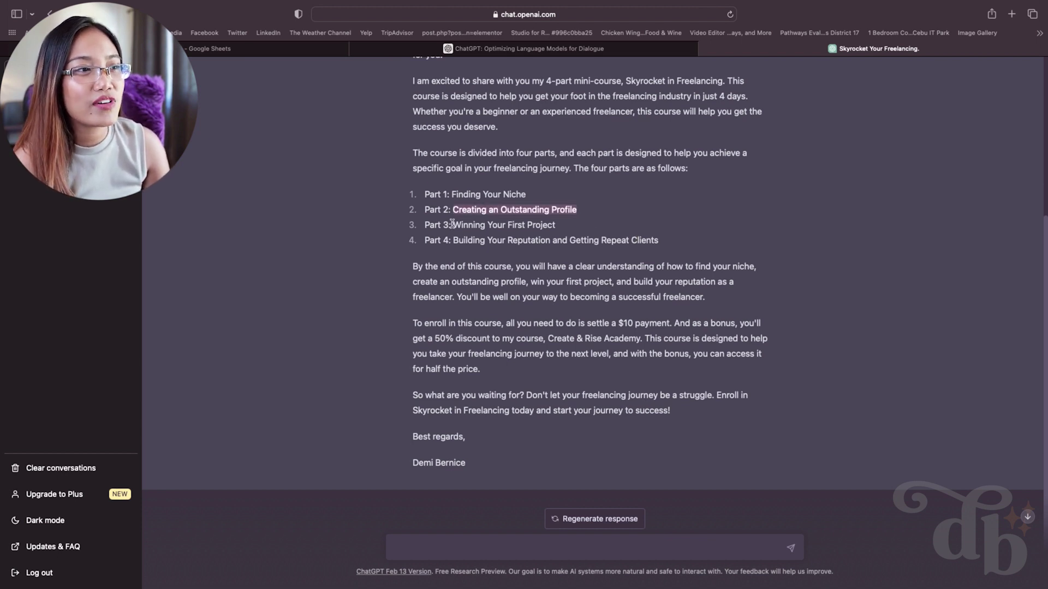
left_click_drag(452, 224, 610, 227)
left_click(611, 231)
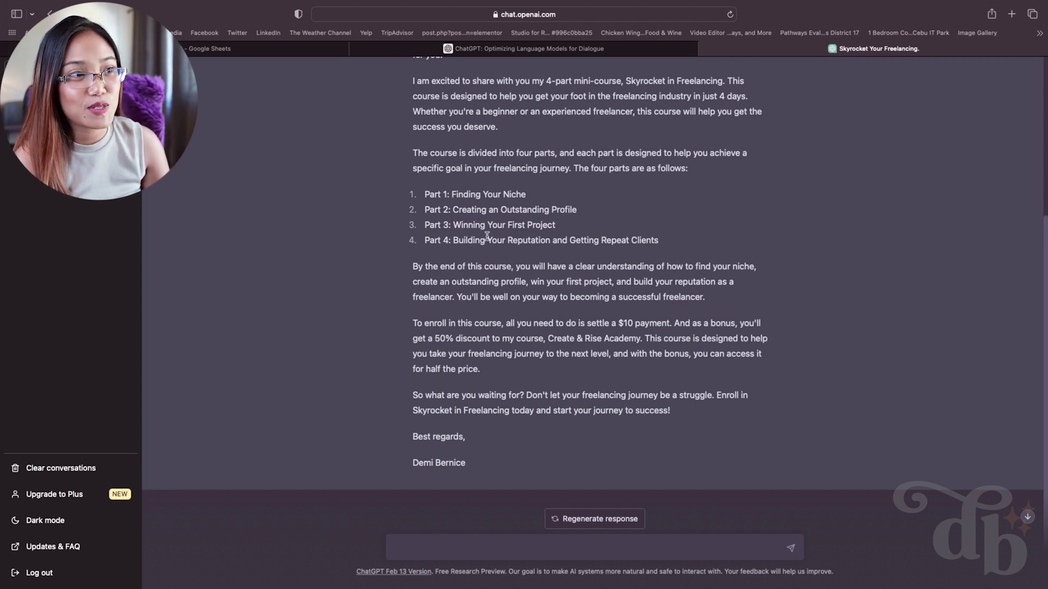
left_click_drag(453, 225, 576, 229)
left_click_drag(452, 240, 658, 243)
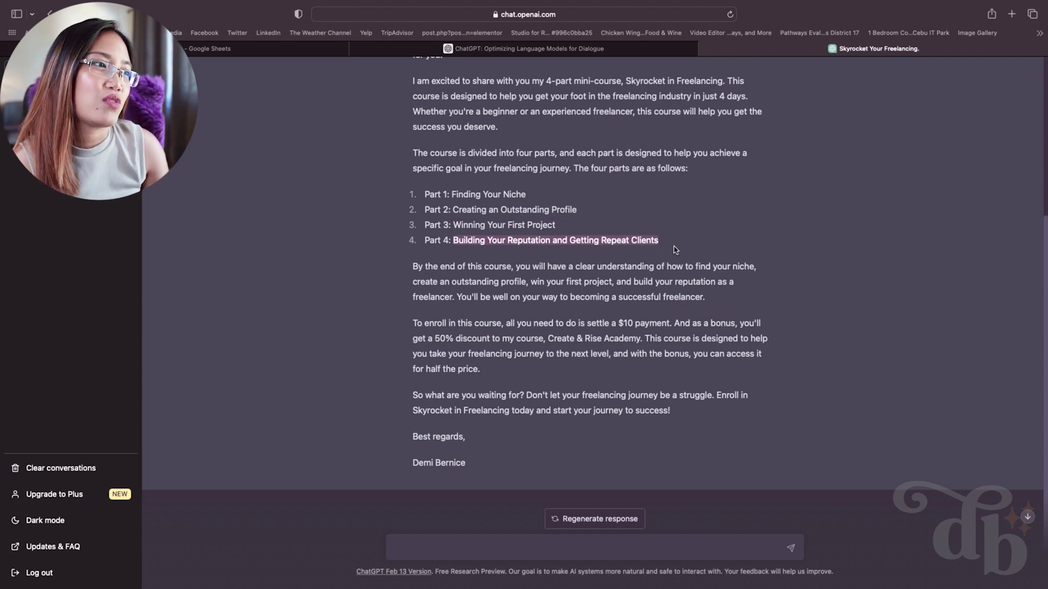
left_click(672, 243)
triple_click(423, 240)
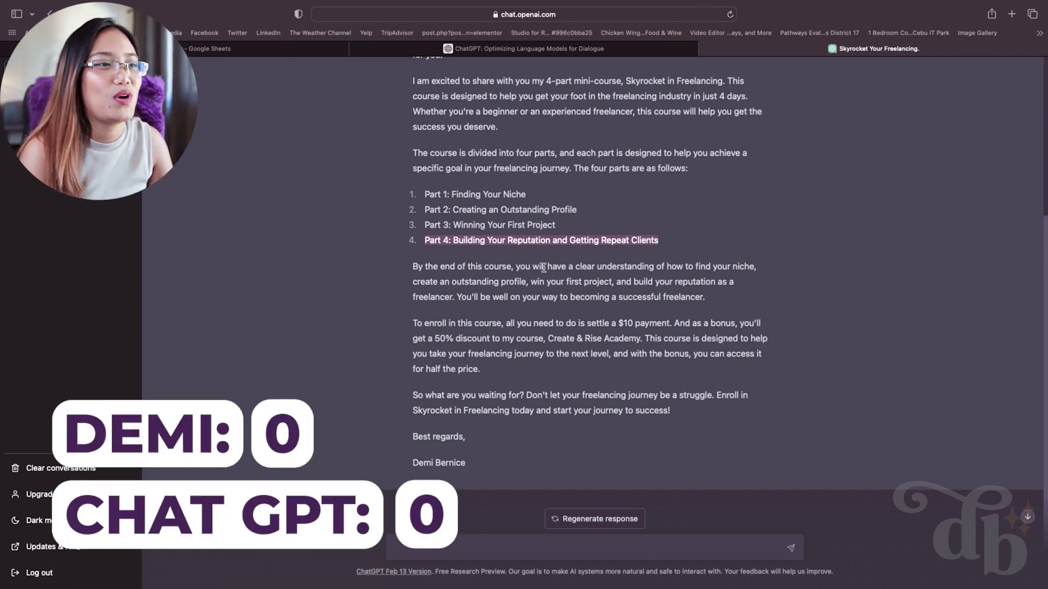
Review the email's paragraphs on course outcomes, the $10 enrollment and bonus discount, and the closing call to action
scroll(503, 282, "down", 1)
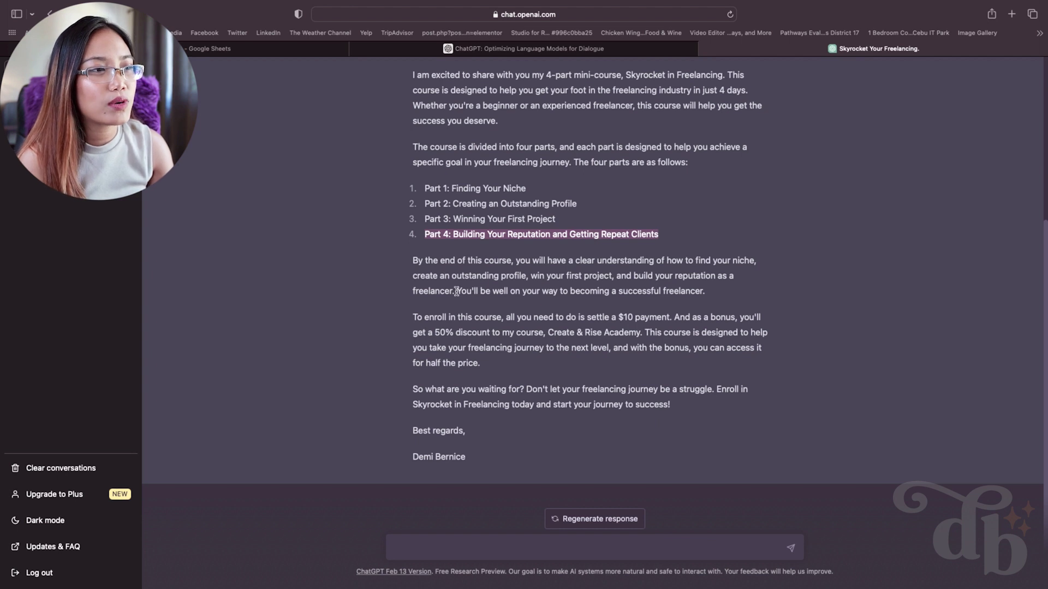
left_click_drag(455, 290, 386, 288)
left_click(417, 295)
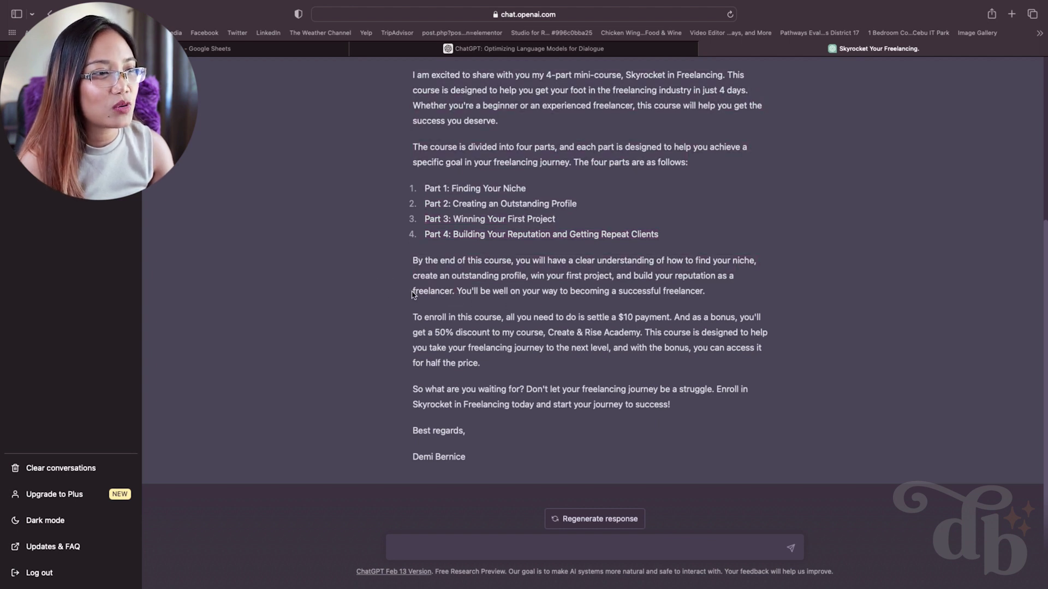
left_click_drag(413, 293, 455, 292)
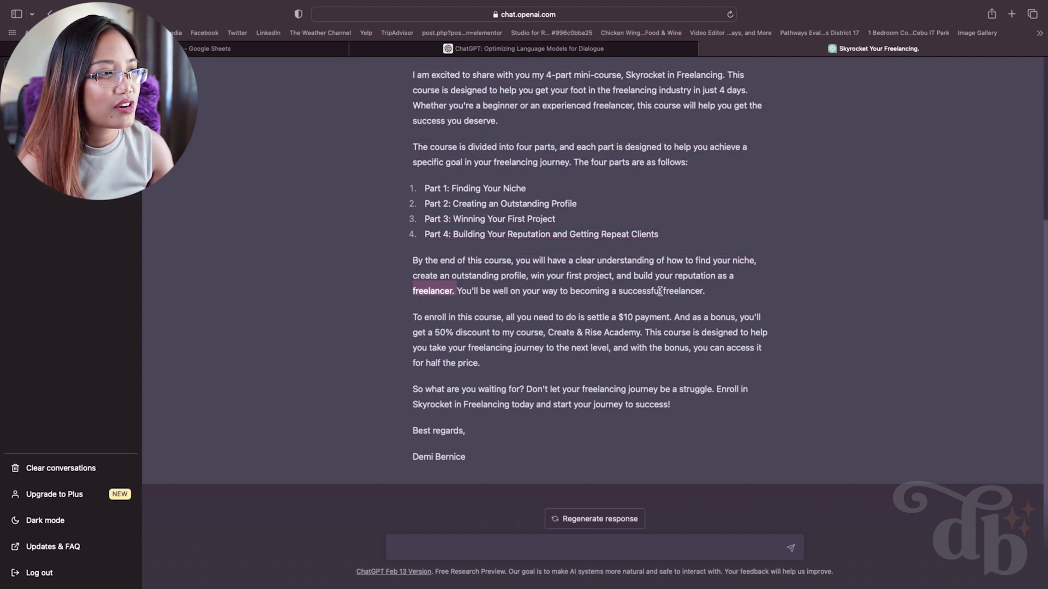
left_click_drag(660, 291, 735, 290)
left_click(715, 303)
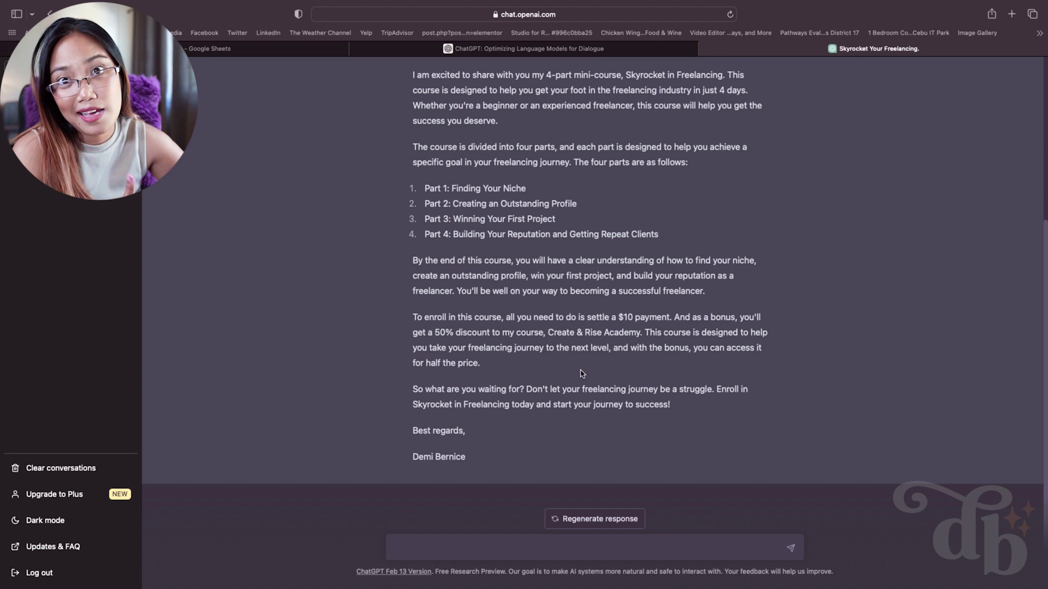
left_click_drag(481, 364, 513, 355)
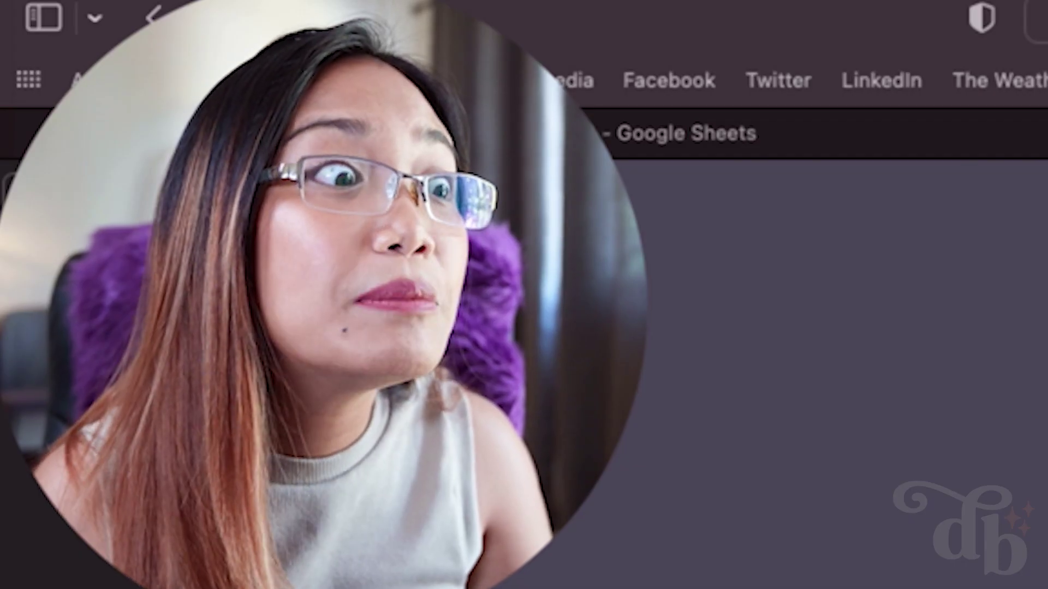
left_click(487, 387)
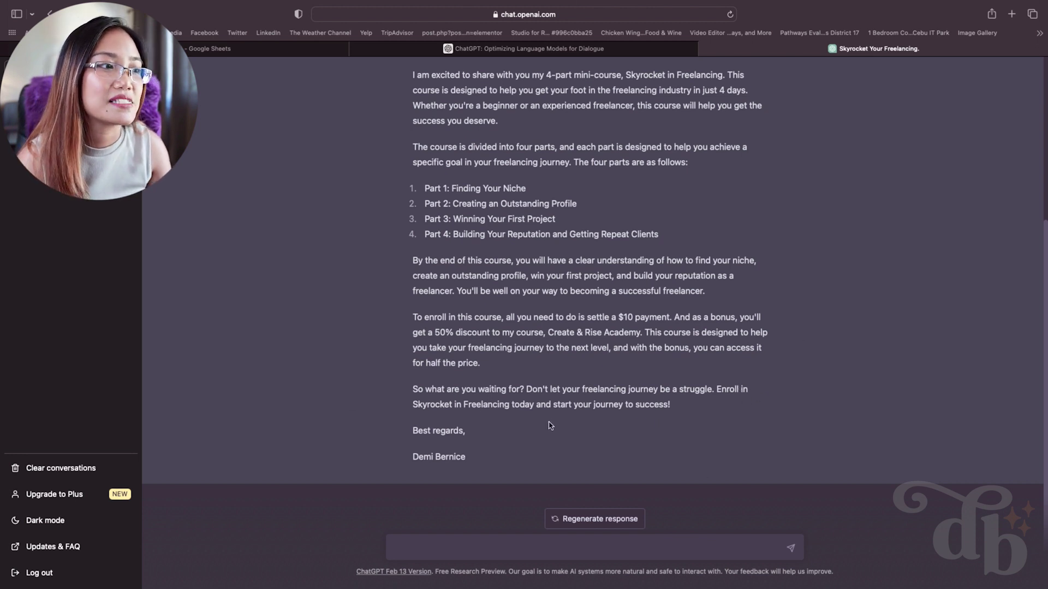
Edit the submitted prompt to ask for an "ad copy" instead of an "email" and resubmit it
scroll(550, 424, "up", 5)
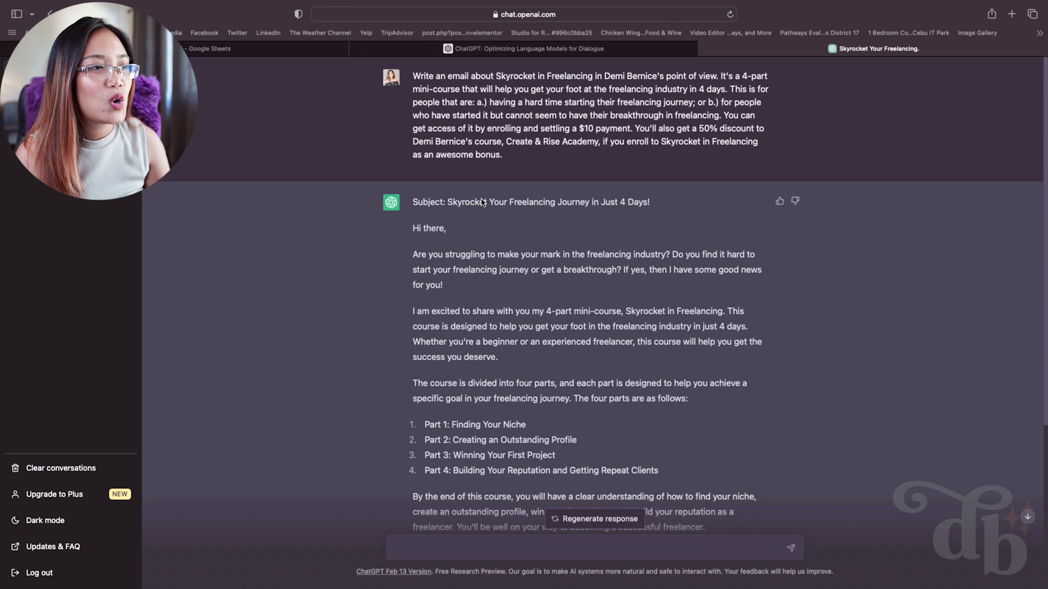
scroll(506, 312, "down", 2)
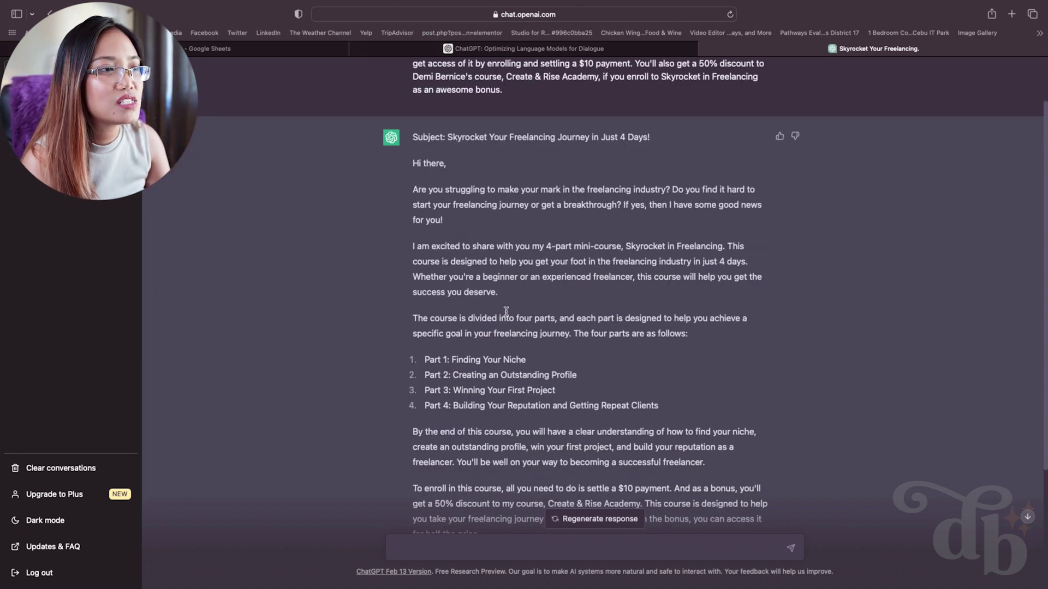
scroll(506, 312, "down", 5)
scroll(507, 311, "up", 6)
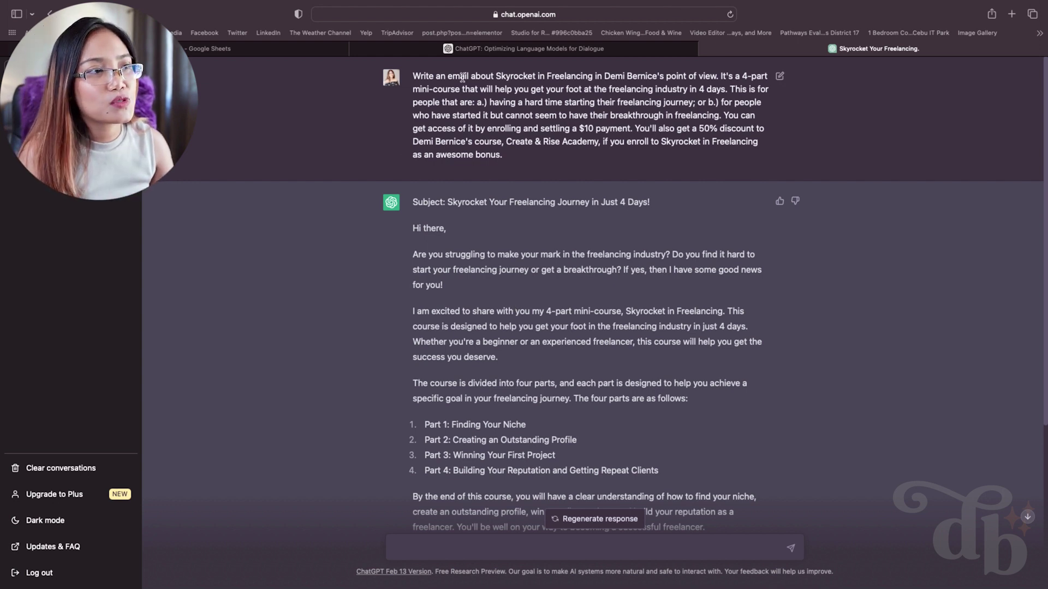
left_click_drag(470, 76, 447, 76)
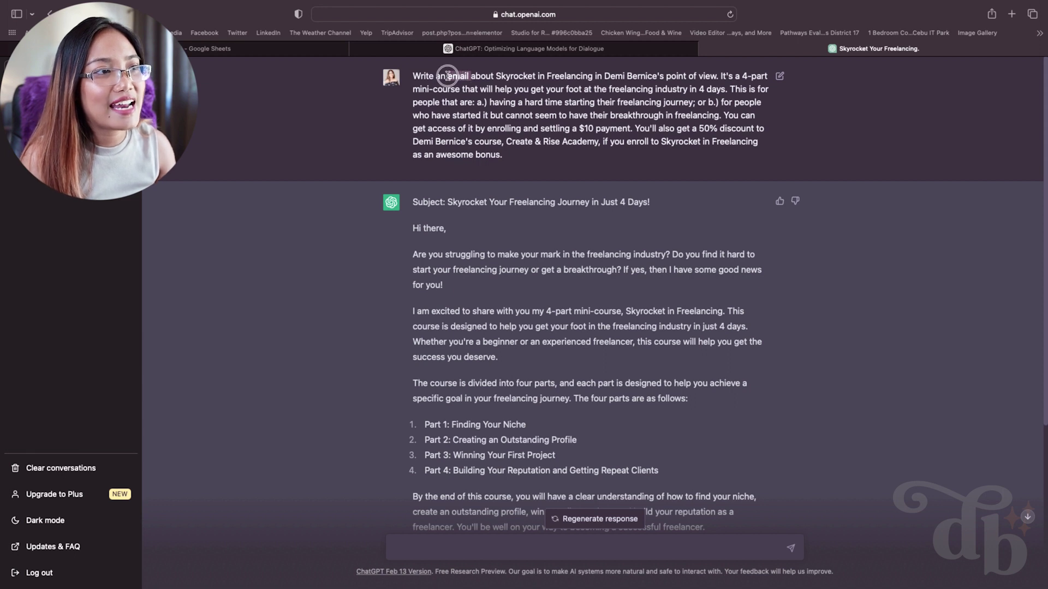
left_click(447, 76)
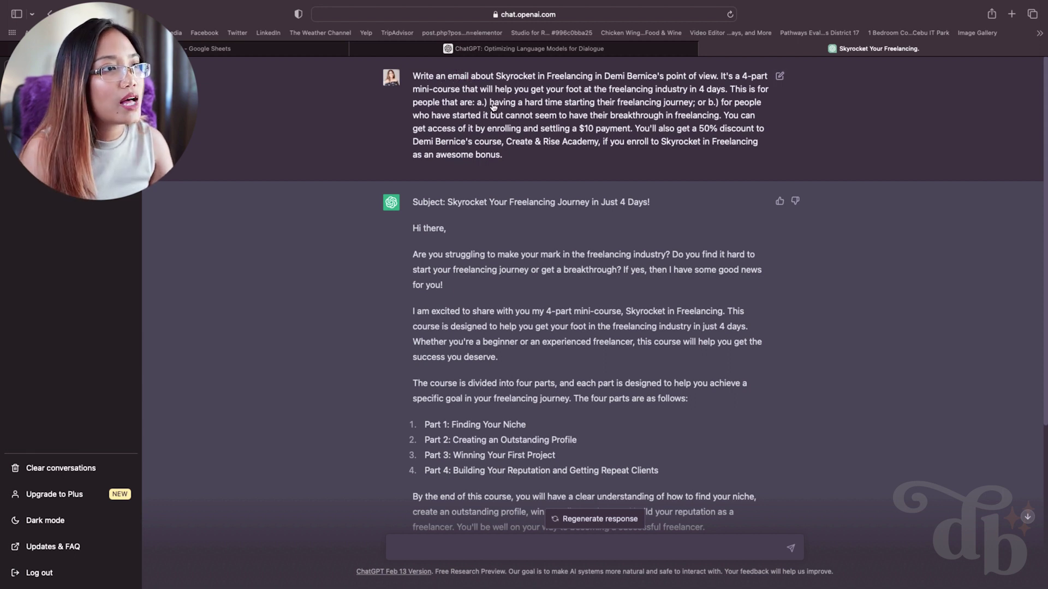
left_click(779, 76)
left_click_drag(470, 76, 448, 77)
type("ad copy")
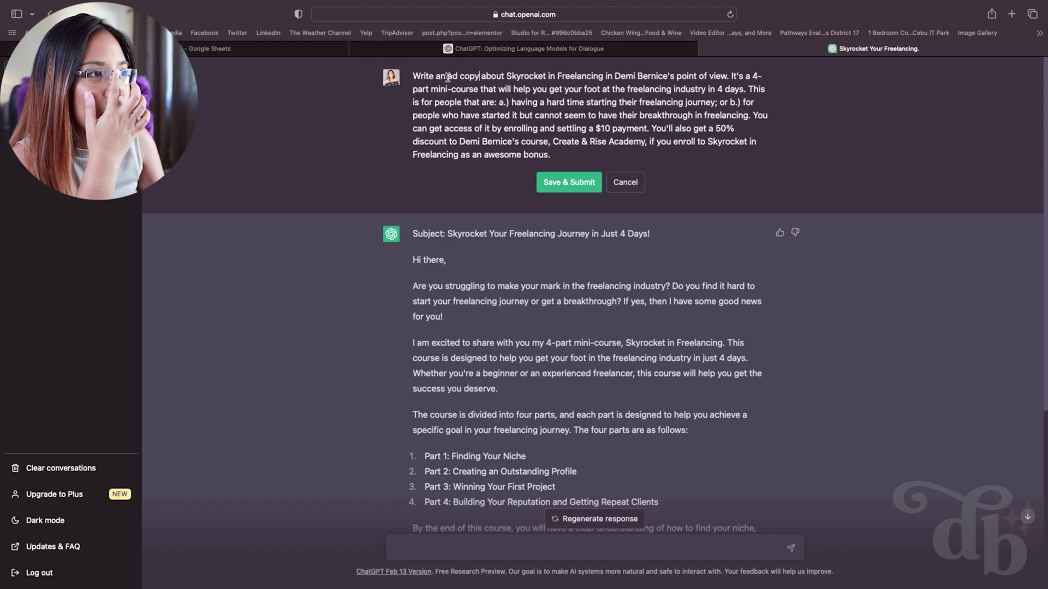
left_click(577, 180)
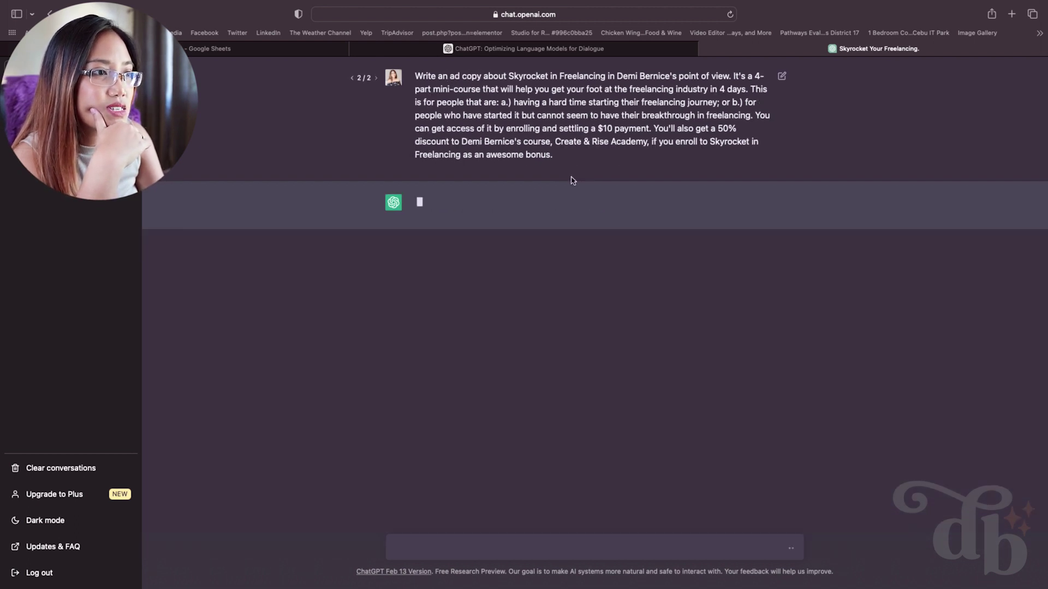